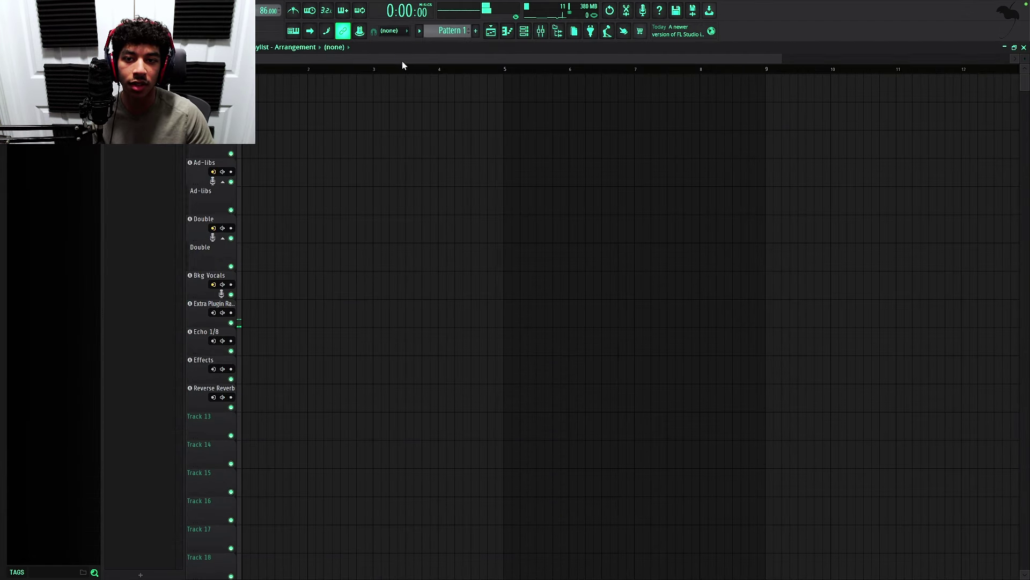
pyautogui.scroll(3, 399, 63)
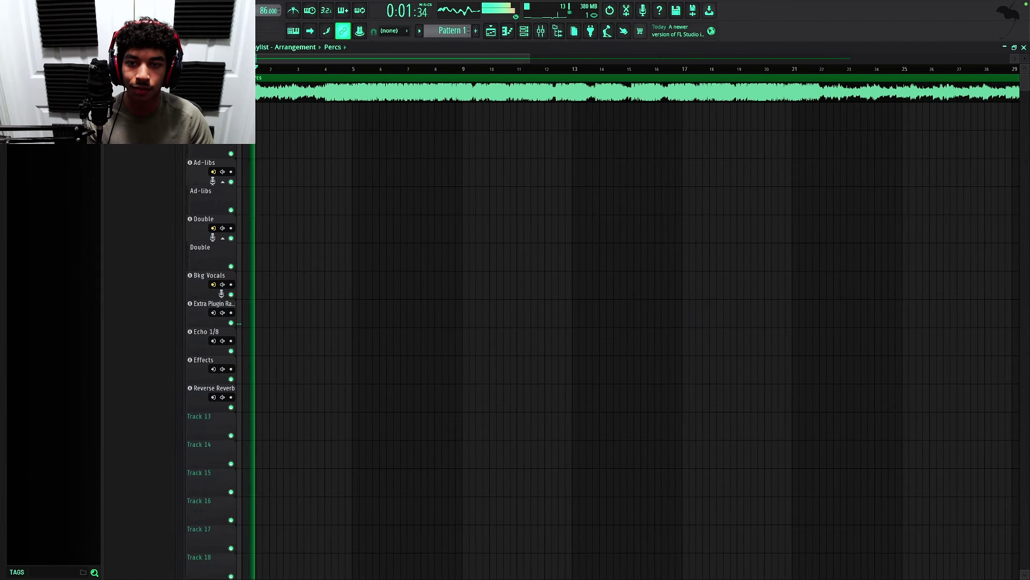
pyautogui.scroll(-1, 295, 74)
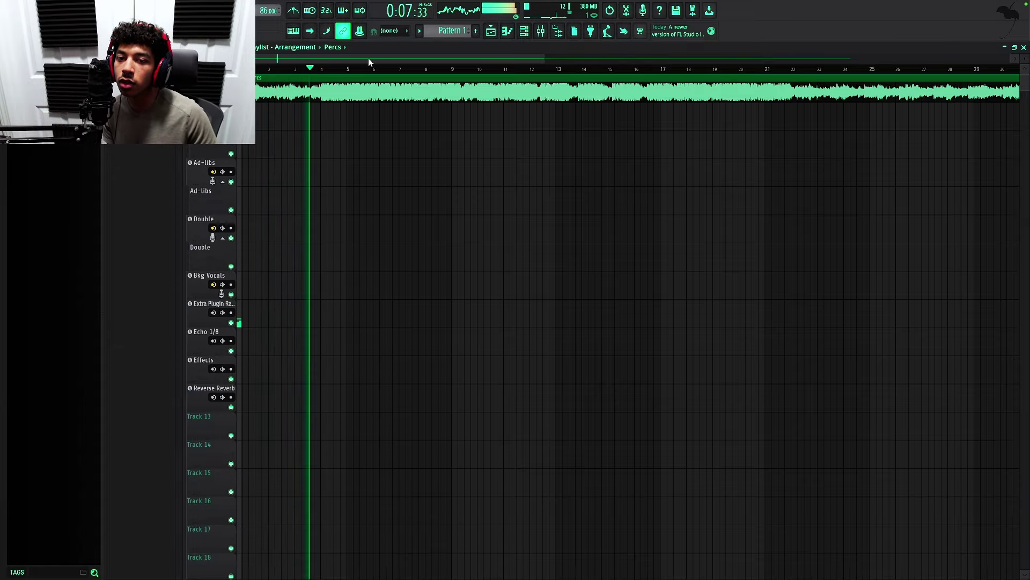
pyautogui.scroll(-3, 368, 58)
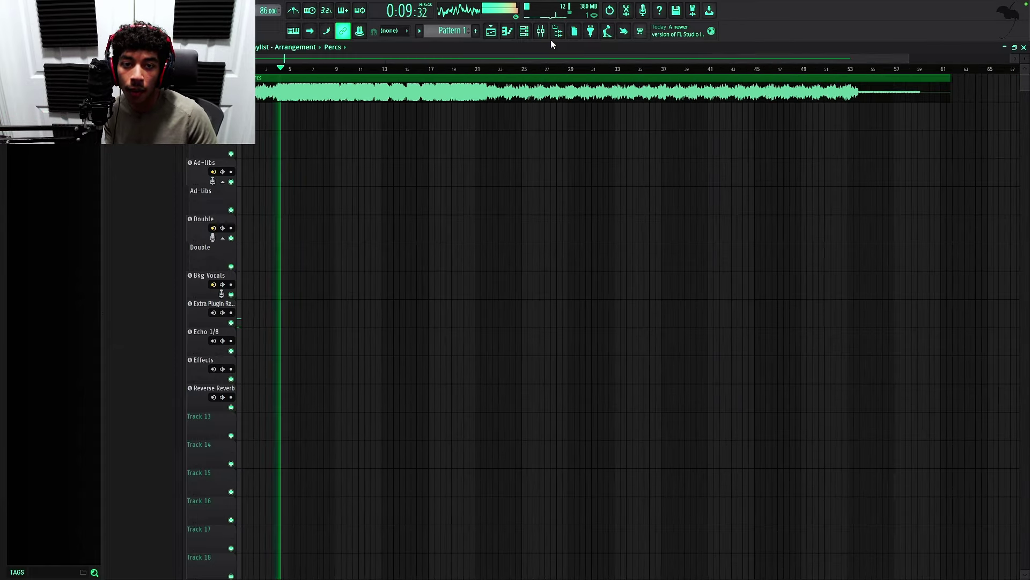
# Step: Inspect the Main Vocals effect chain and reverb bus in the Mixer, then close it
pyautogui.click(540, 31)
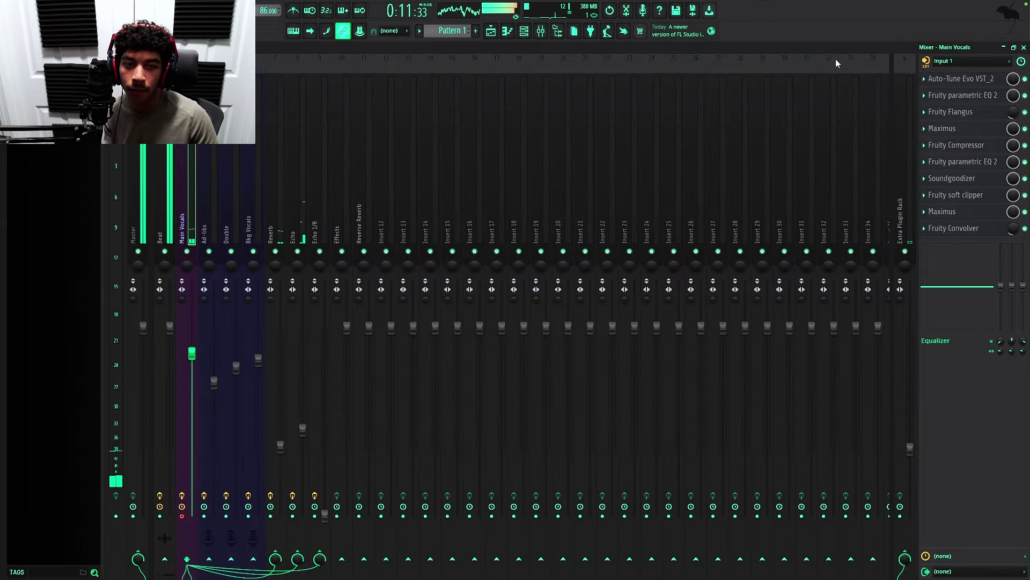
pyautogui.click(1019, 48)
pyautogui.scroll(-3, 468, 58)
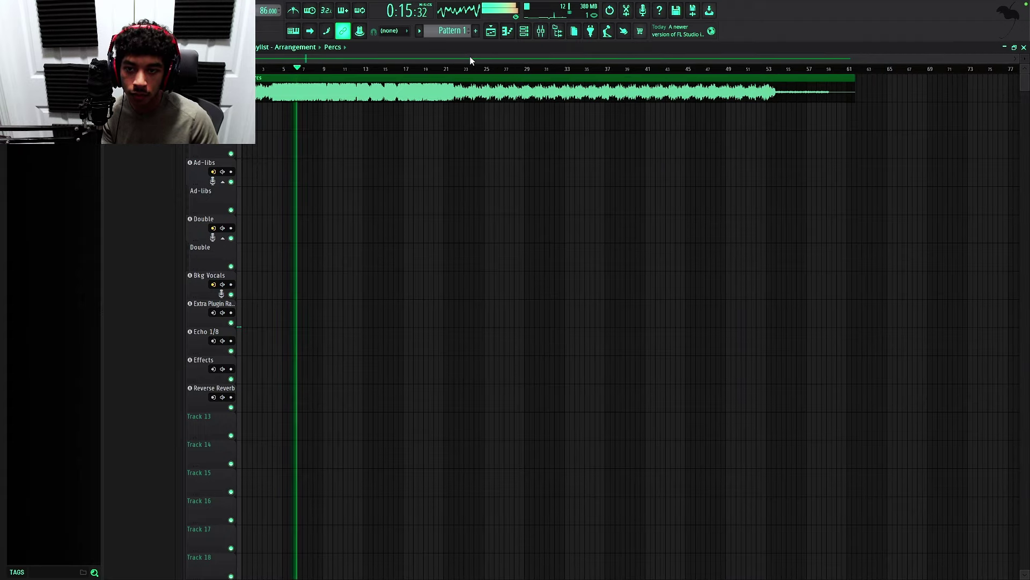
pyautogui.scroll(3, 471, 57)
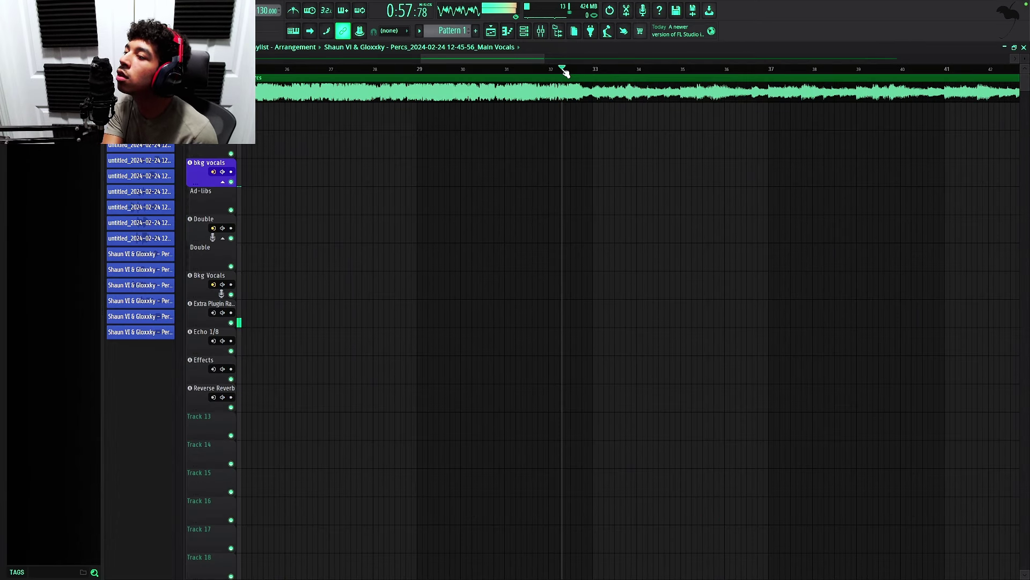
# Step: Play the arrangement over bars 33–36 and briefly check the bkg vocals mixer channel
pyautogui.press('space')
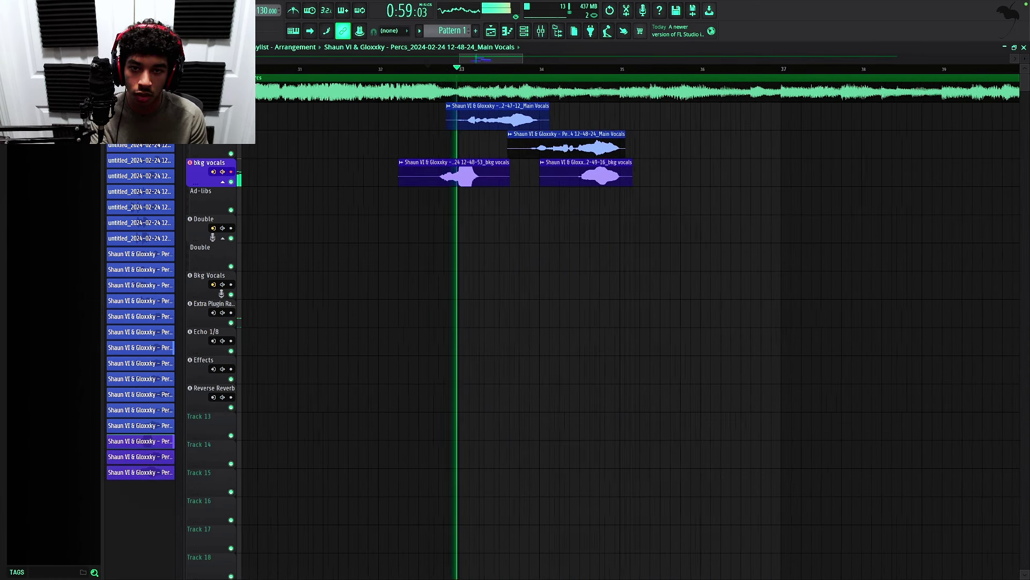
pyautogui.press('F9')
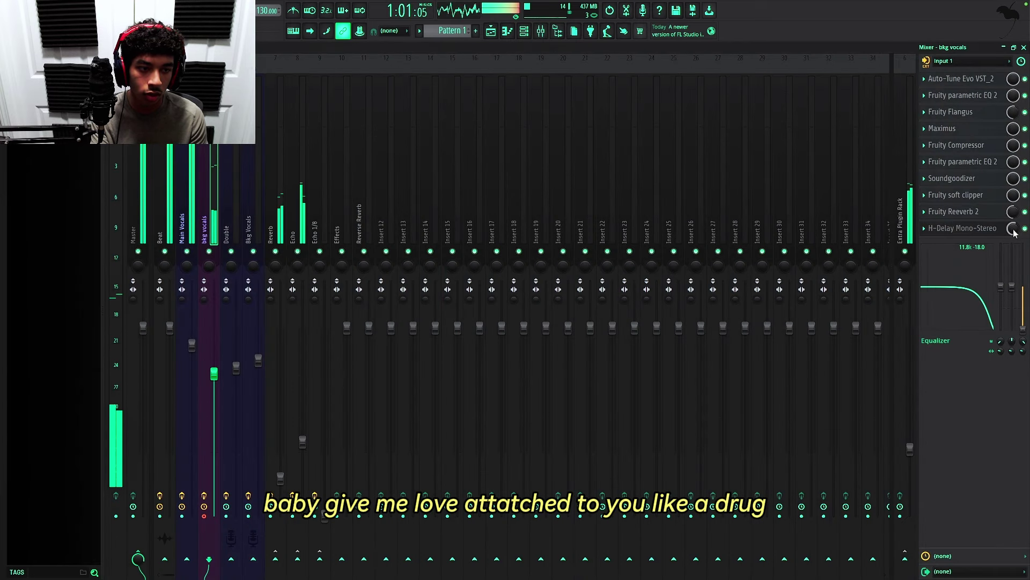
pyautogui.press('F9')
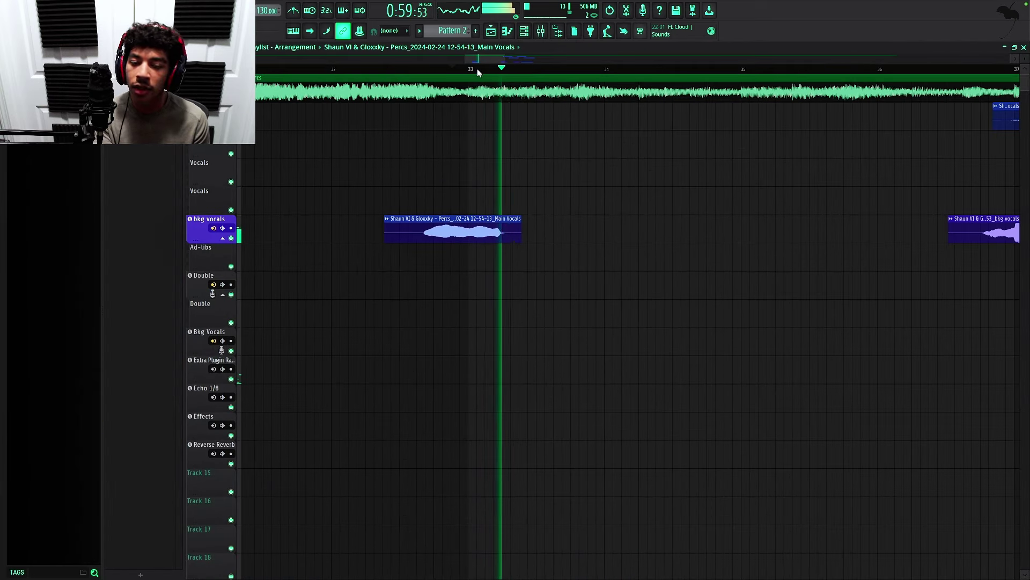
pyautogui.scroll(-2, 476, 58)
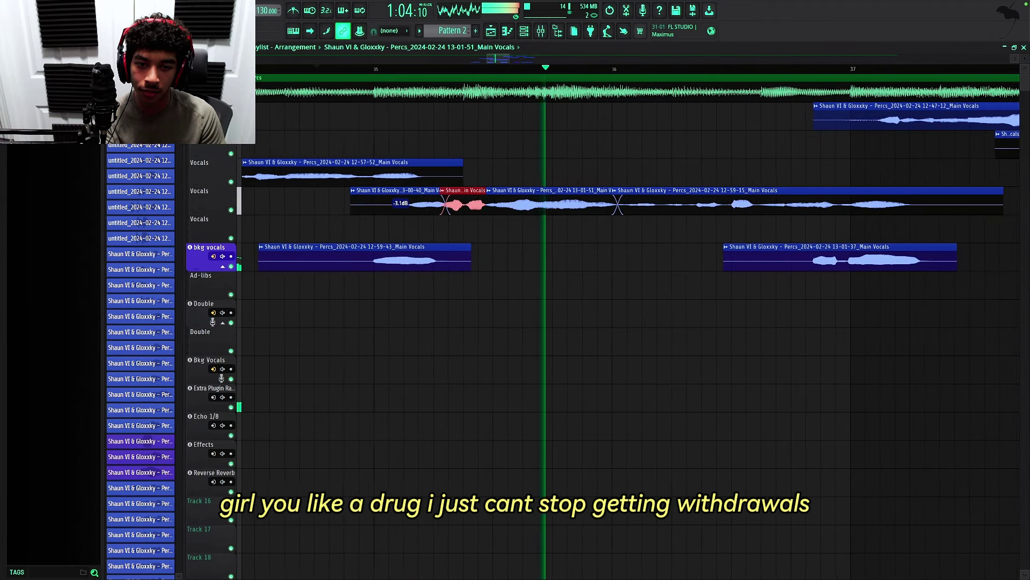
pyautogui.scroll(-1, 636, 322)
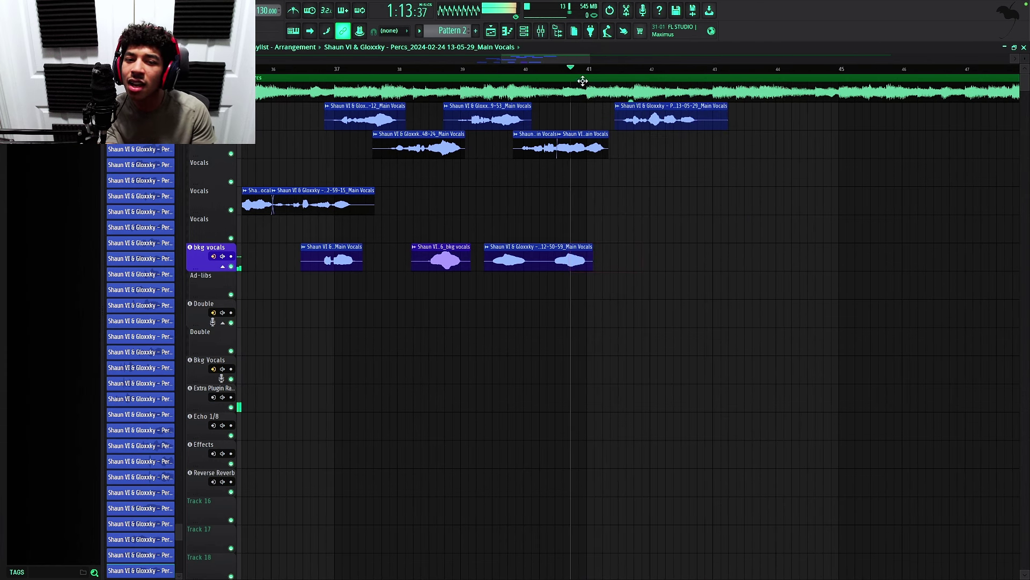
# Step: Record a new vocal take around bars 36–48 and keep it
pyautogui.press('space')
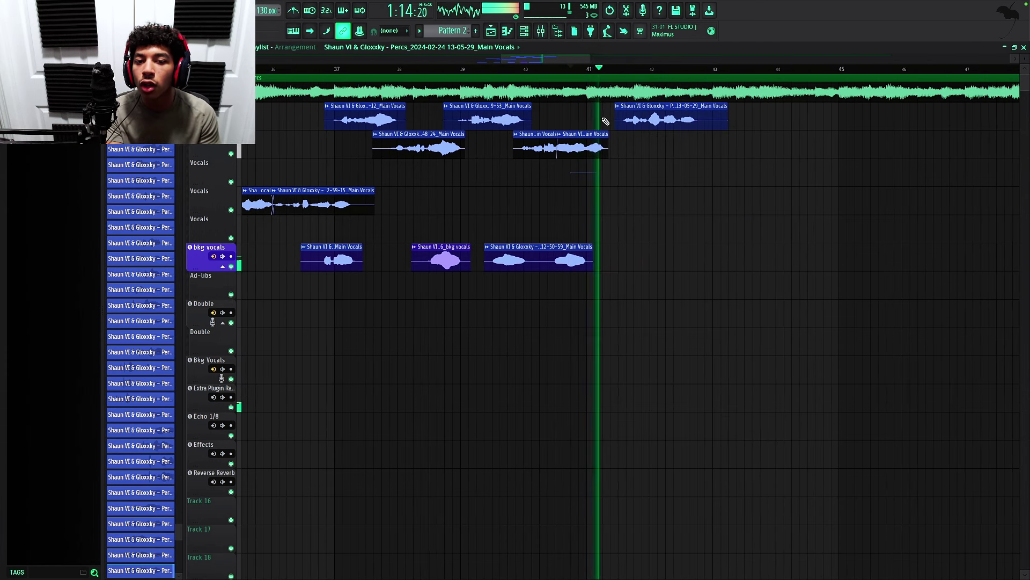
pyautogui.press('space')
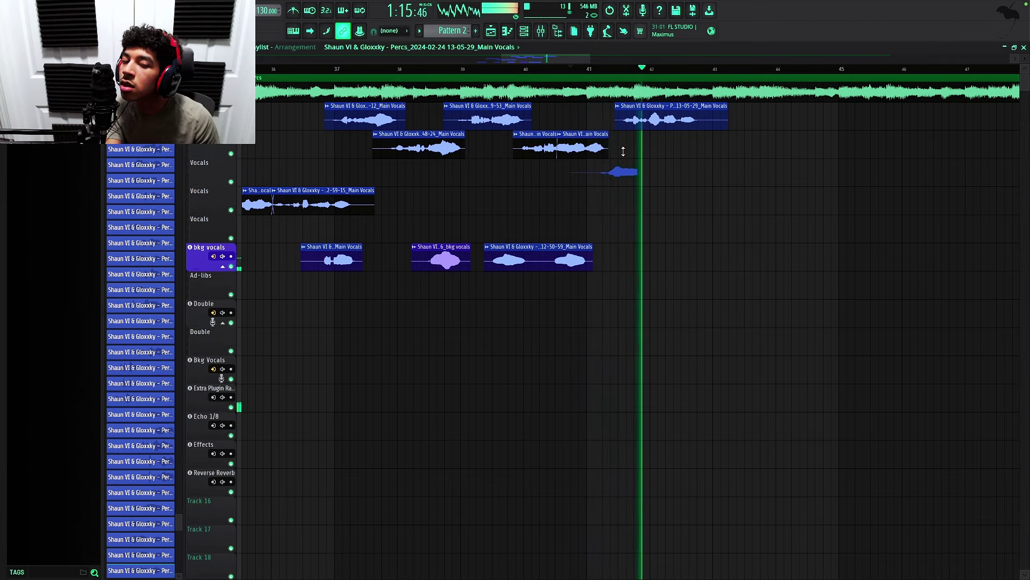
pyautogui.press('space')
# Step: Move the new take down to bkg vocals, play it back, and trim the top clip's start
pyautogui.press('Down')
pyautogui.press('Down')
pyautogui.press('space')
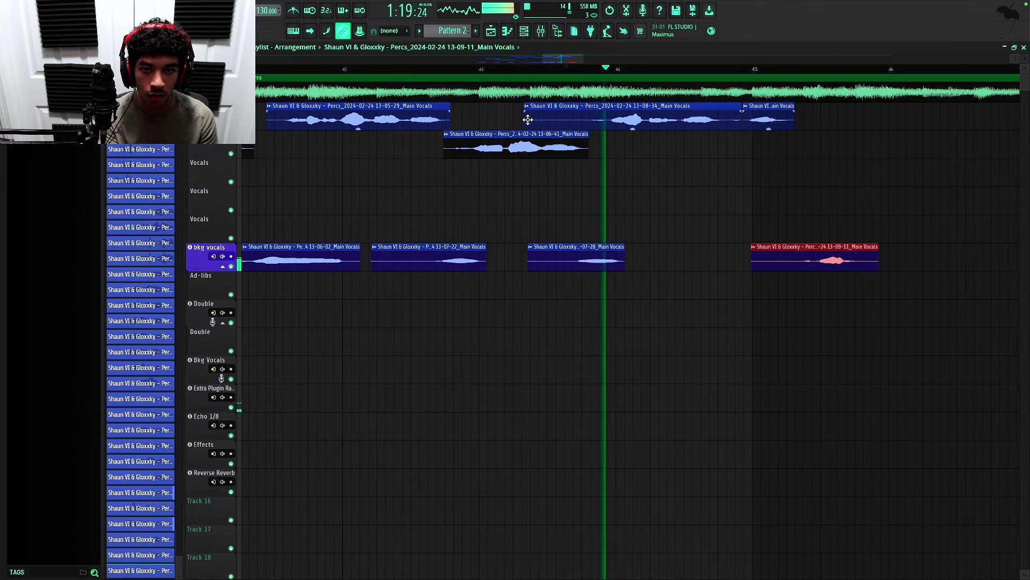
pyautogui.moveTo(528, 119); pyautogui.dragTo(567, 119)
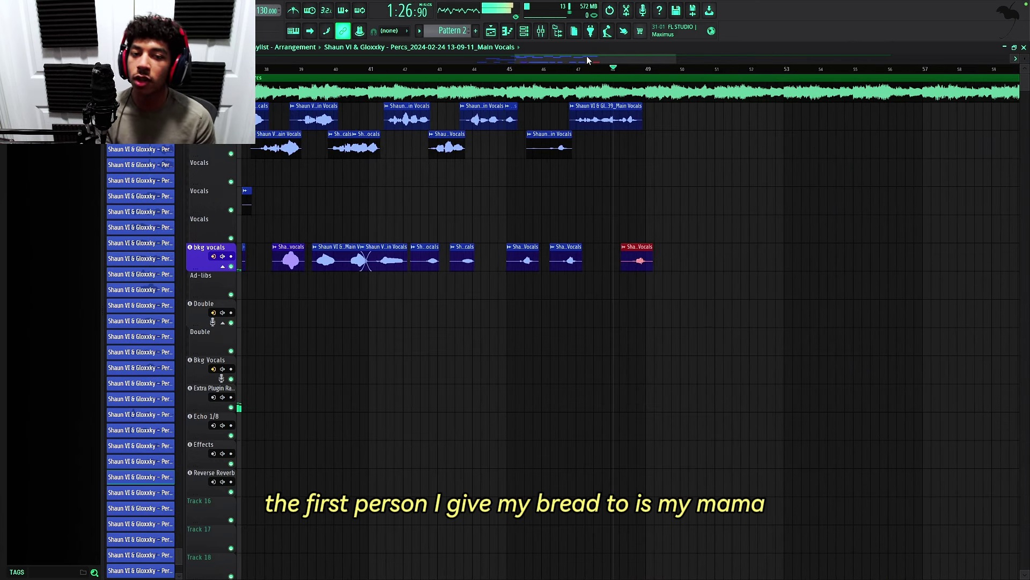
pyautogui.scroll(1, 591, 57)
pyautogui.scroll(1, 593, 58)
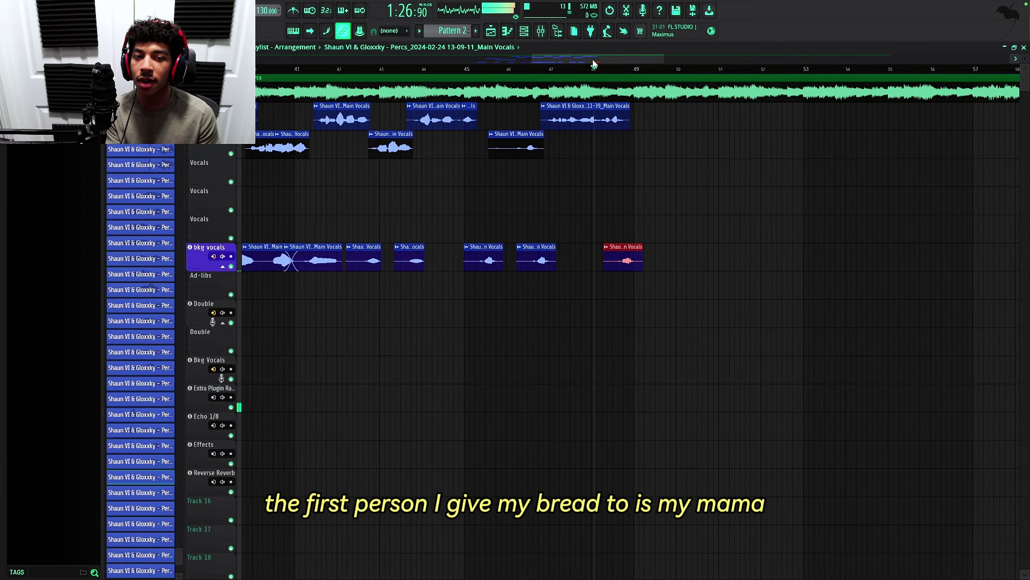
pyautogui.scroll(1, 595, 61)
# Step: Record new main vocal takes starting from bar 49
pyautogui.press('space')
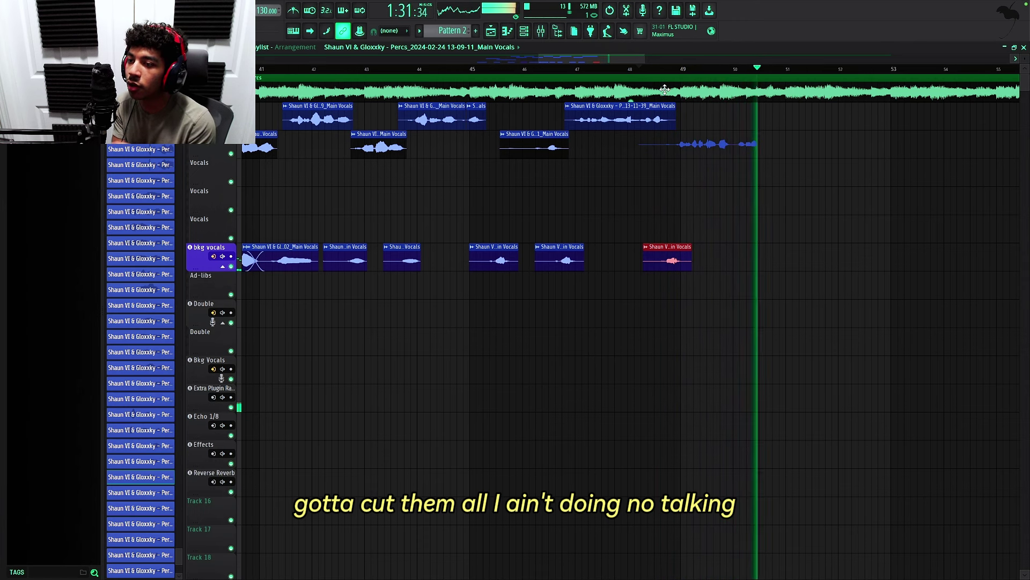
pyautogui.scroll(2, 735, 122)
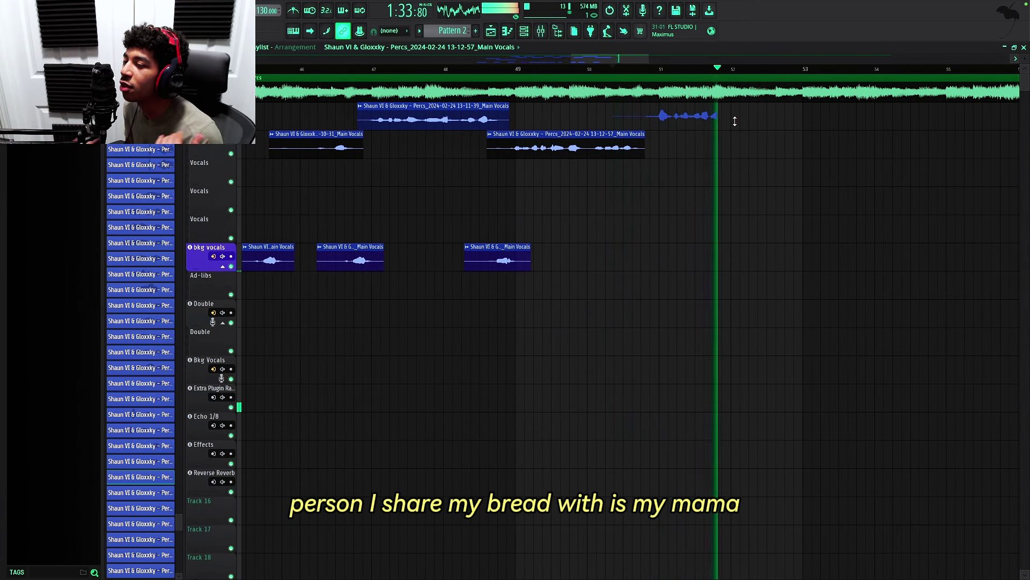
pyautogui.press('space')
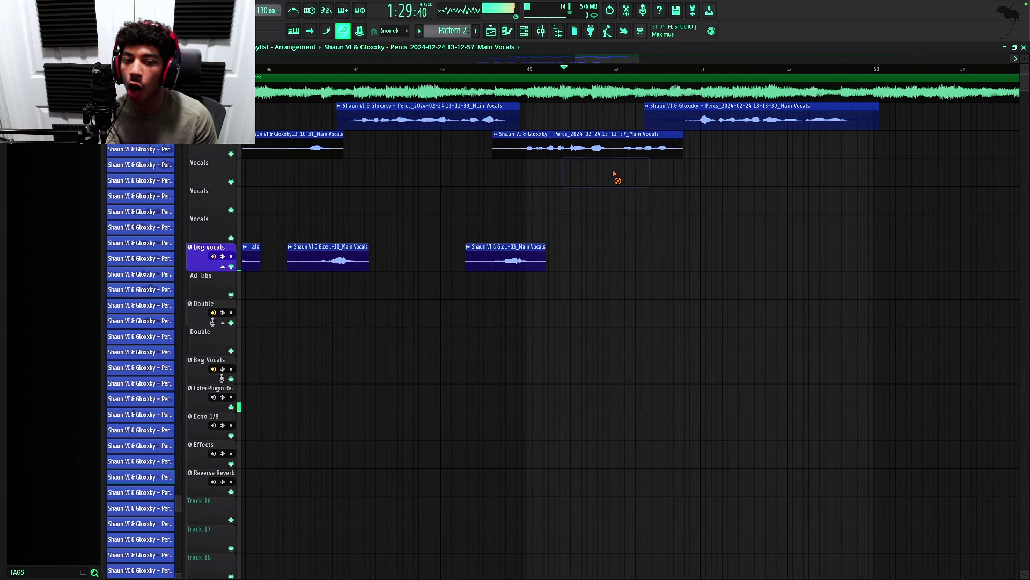
pyautogui.press('space')
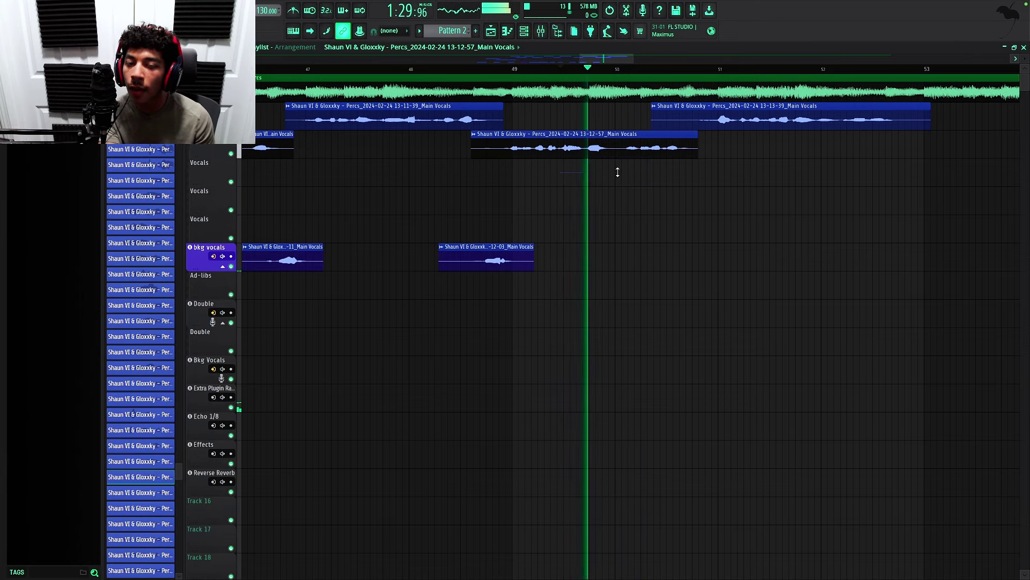
# Step: Delete the unwanted short take and place a take on the third vocal track near bar 49
pyautogui.moveTo(612, 169); pyautogui.dragTo(617, 176)
pyautogui.press('space')
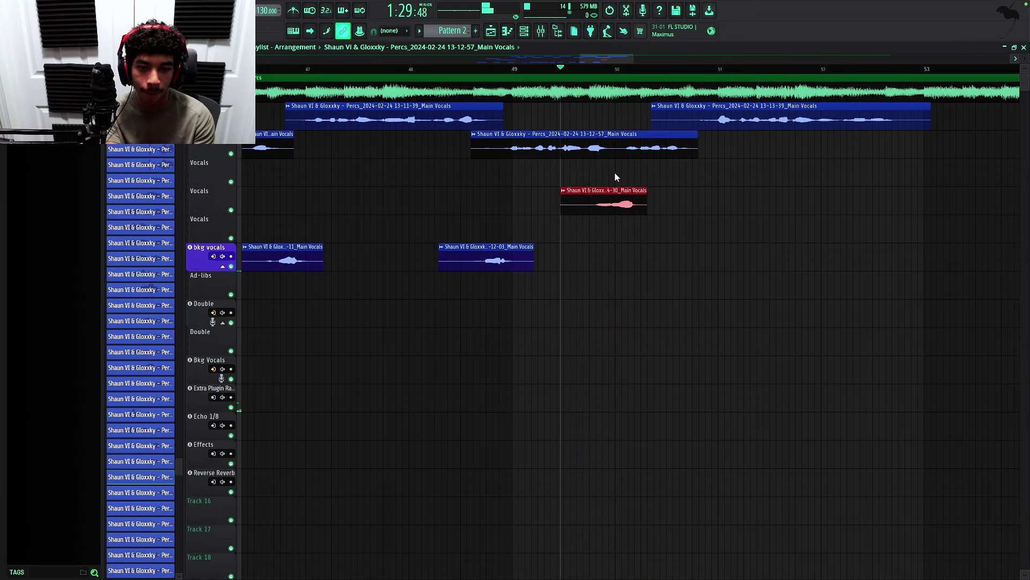
pyautogui.press('space')
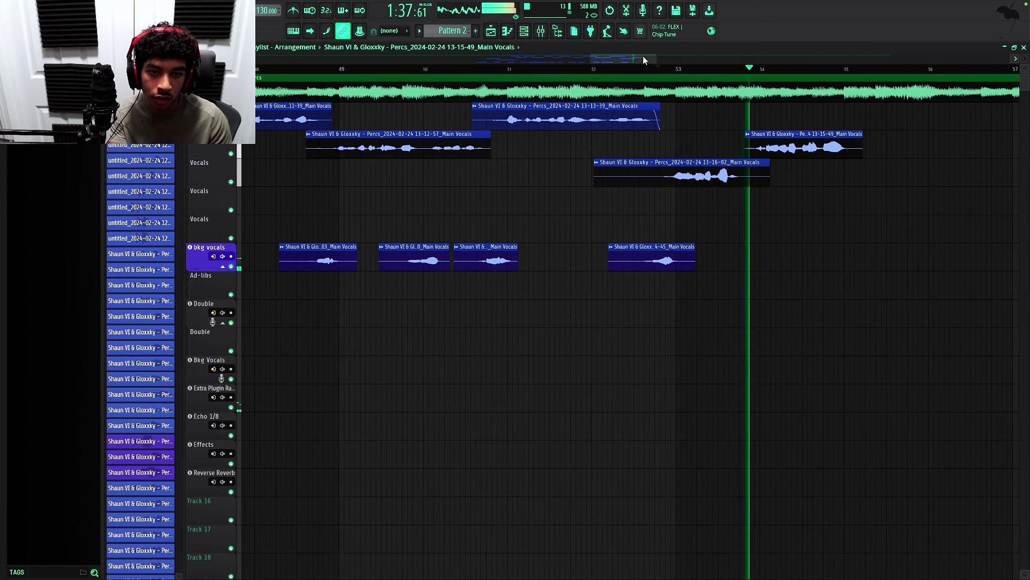
pyautogui.scroll(2, 643, 56)
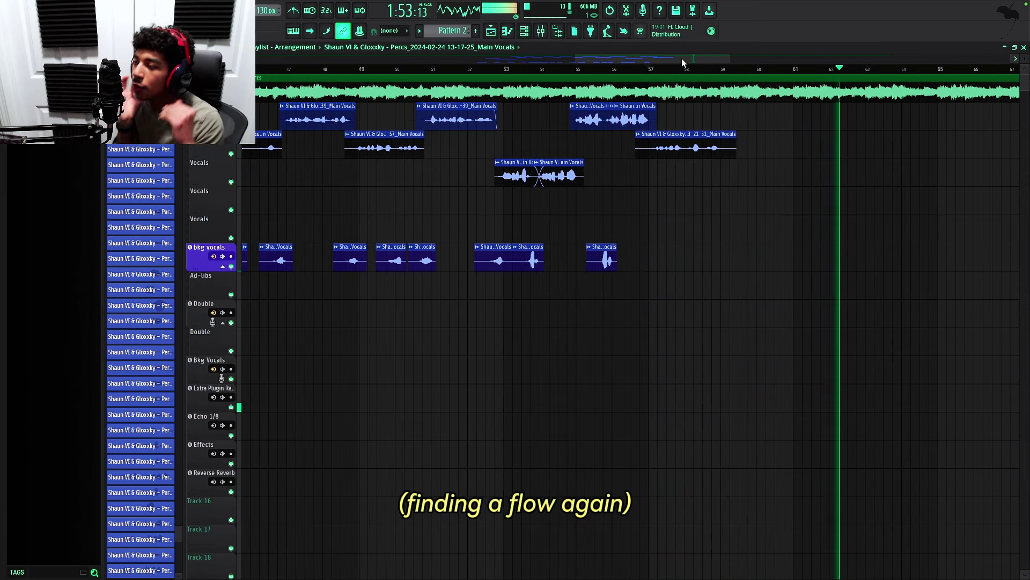
# Step: Rewind to an earlier bar, record a take up to bar 73, and delete the failed clip
pyautogui.click(648, 68)
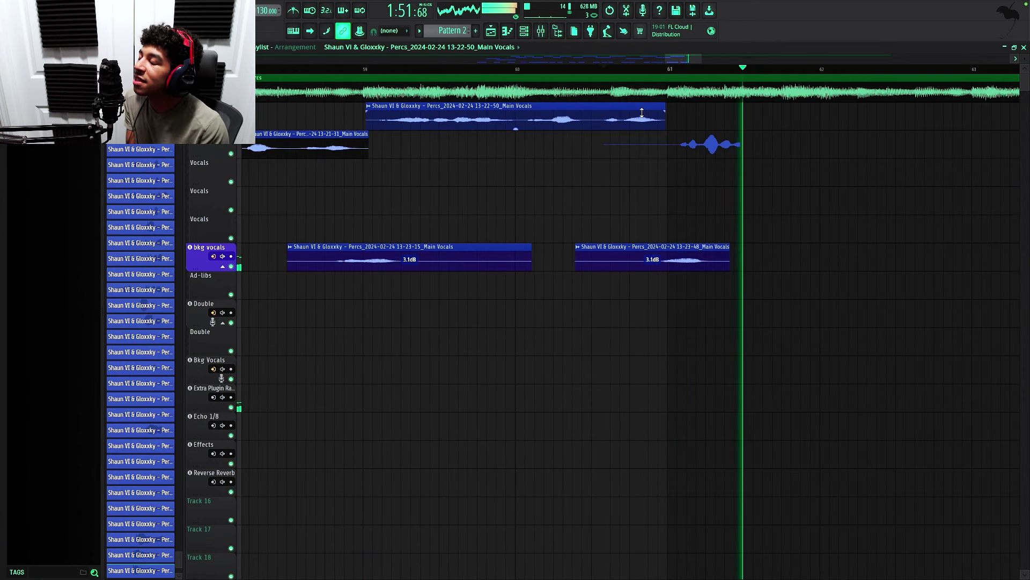
pyautogui.press('space')
pyautogui.rightClick(754, 143)
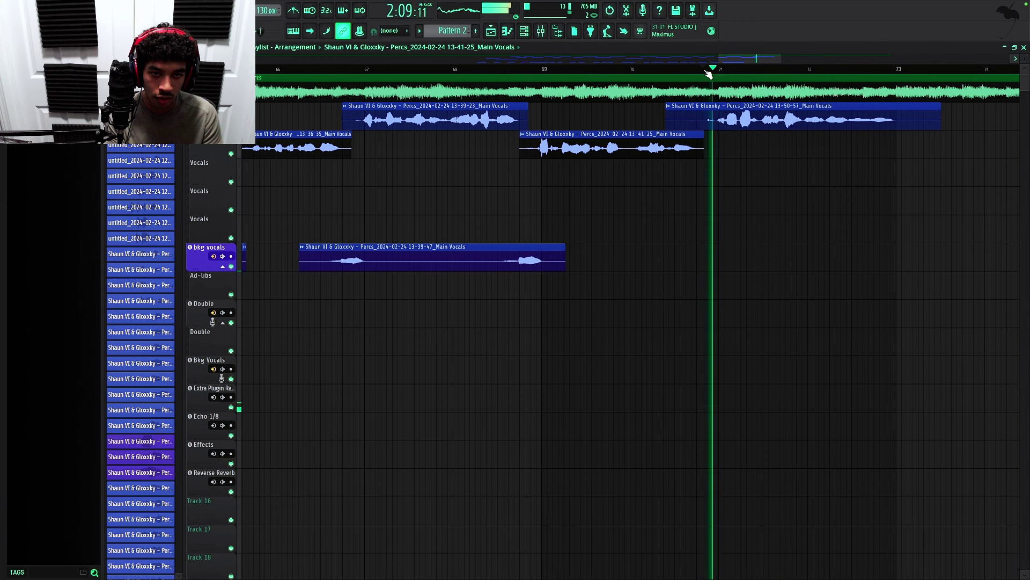
# Step: Trim the start of the upper-right main vocal clip, then keep a take recorded on bkg vocals
pyautogui.moveTo(668, 120); pyautogui.dragTo(702, 122)
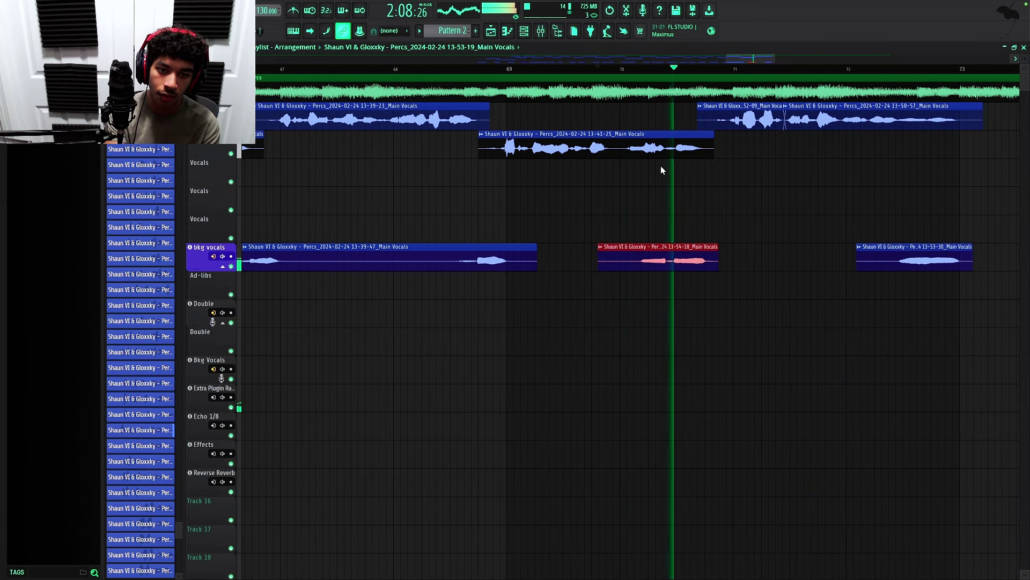
pyautogui.scroll(-2, 580, 69)
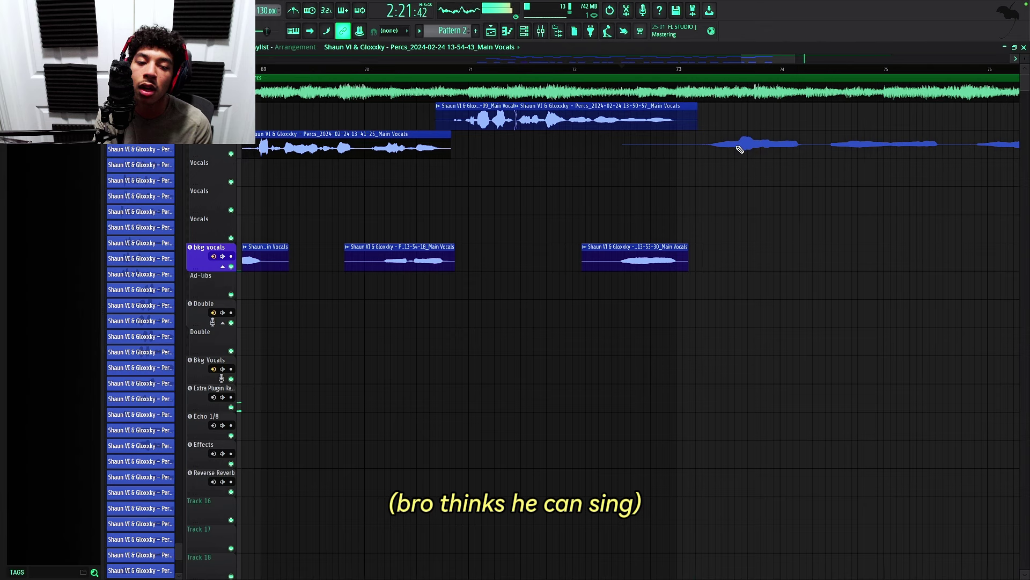
pyautogui.press('space')
pyautogui.press('space')
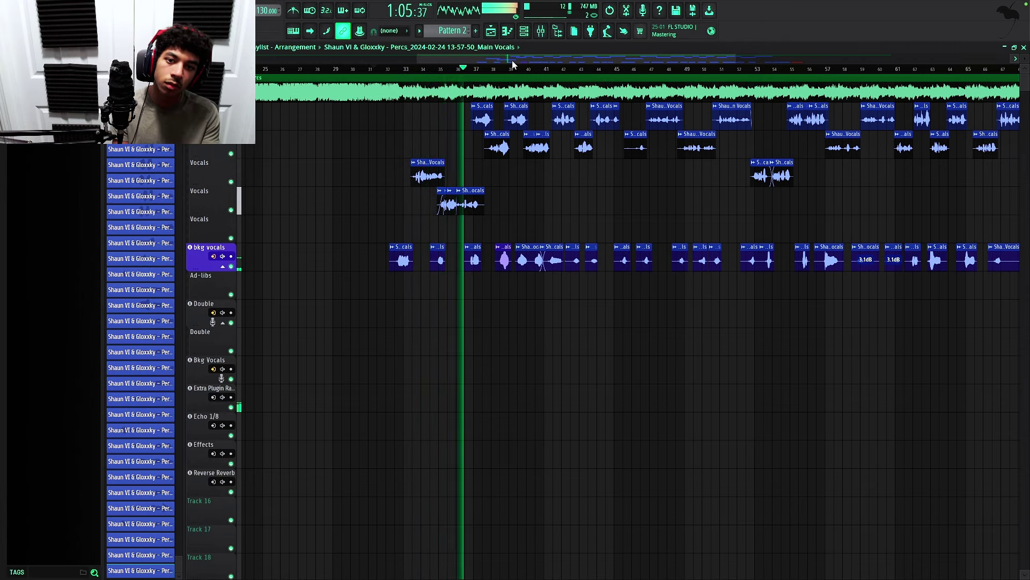
pyautogui.scroll(-1, 513, 62)
pyautogui.scroll(-2, 513, 61)
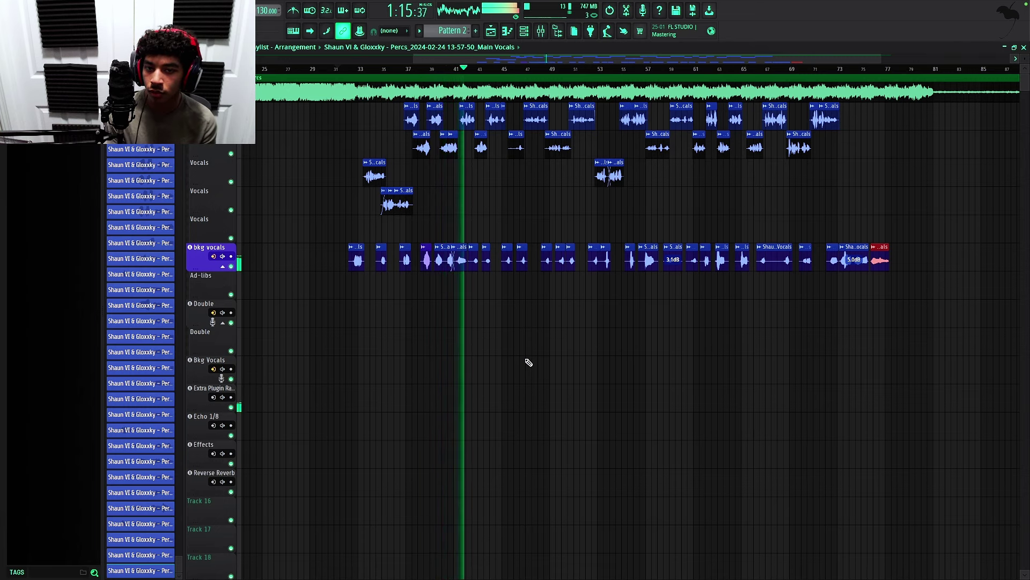
pyautogui.click(542, 31)
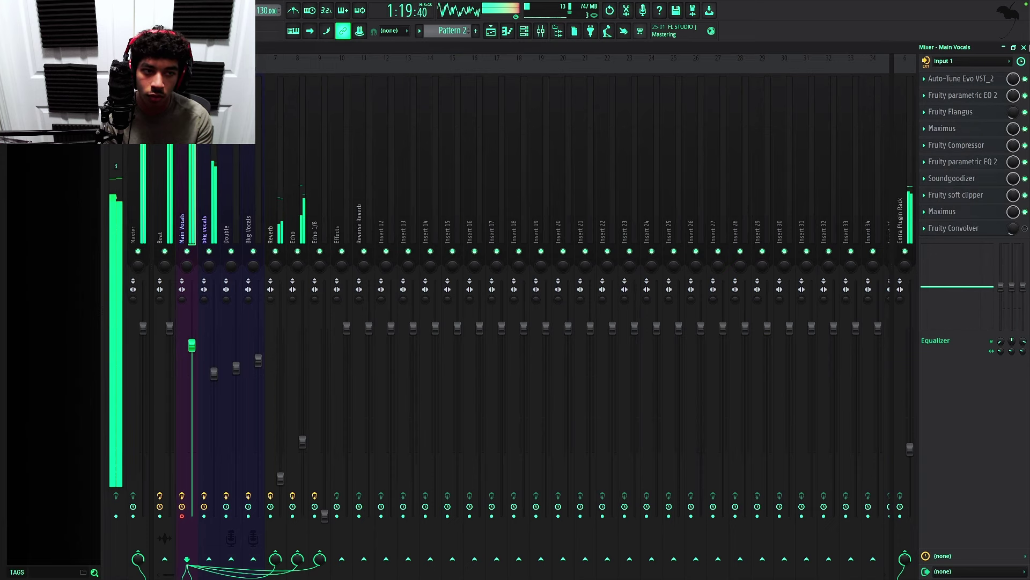
pyautogui.press('F5')
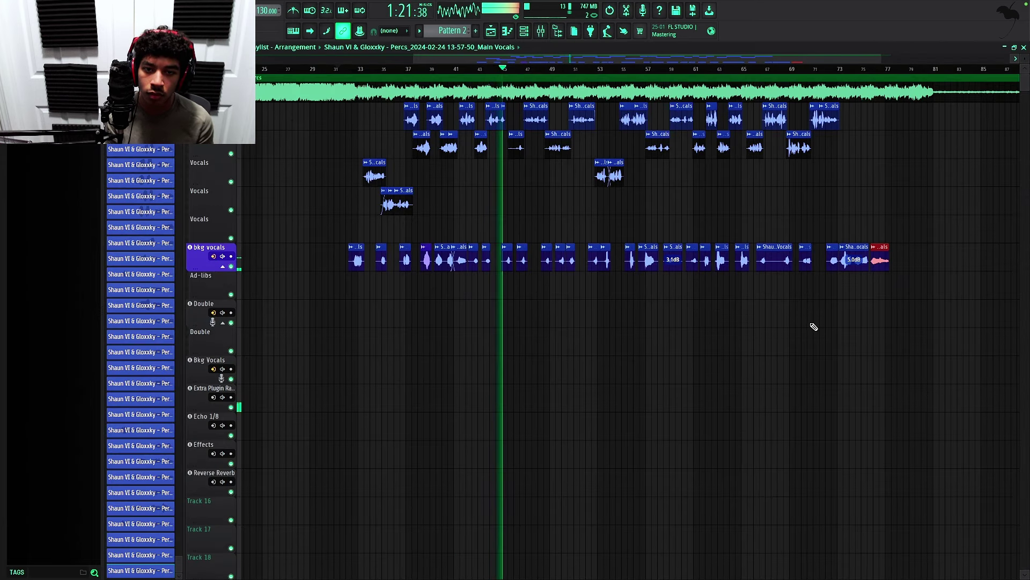